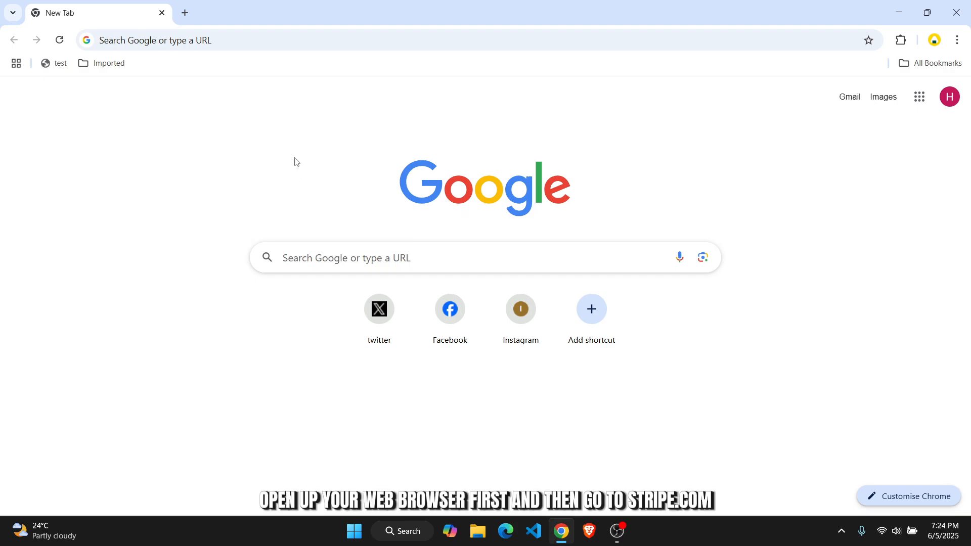
Search Google for stripe and open the stripe.com website.
left_click(227, 42)
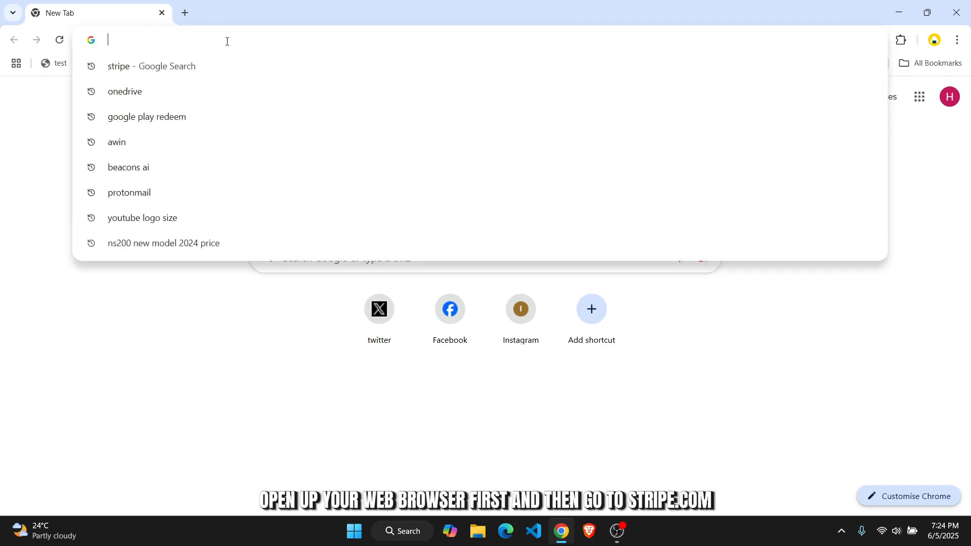
type("stripe")
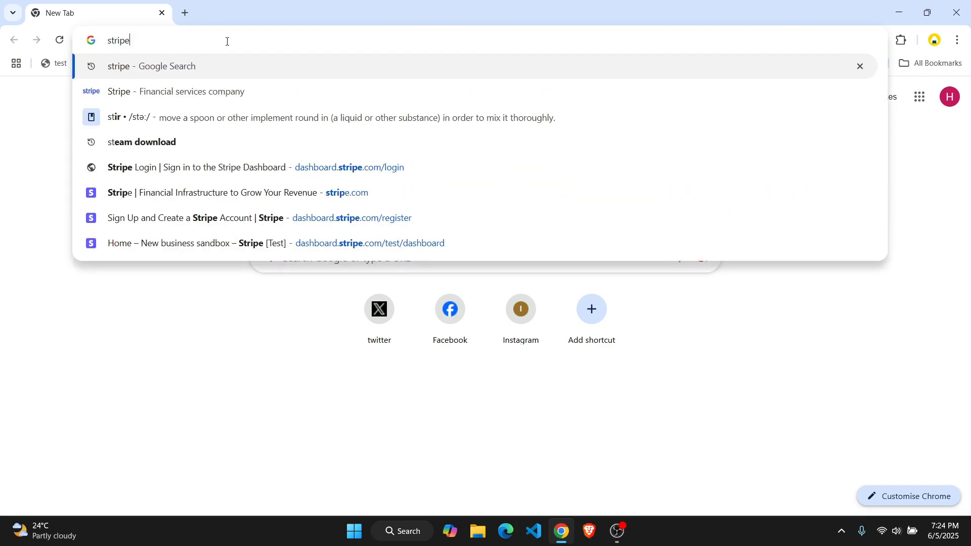
key("Return")
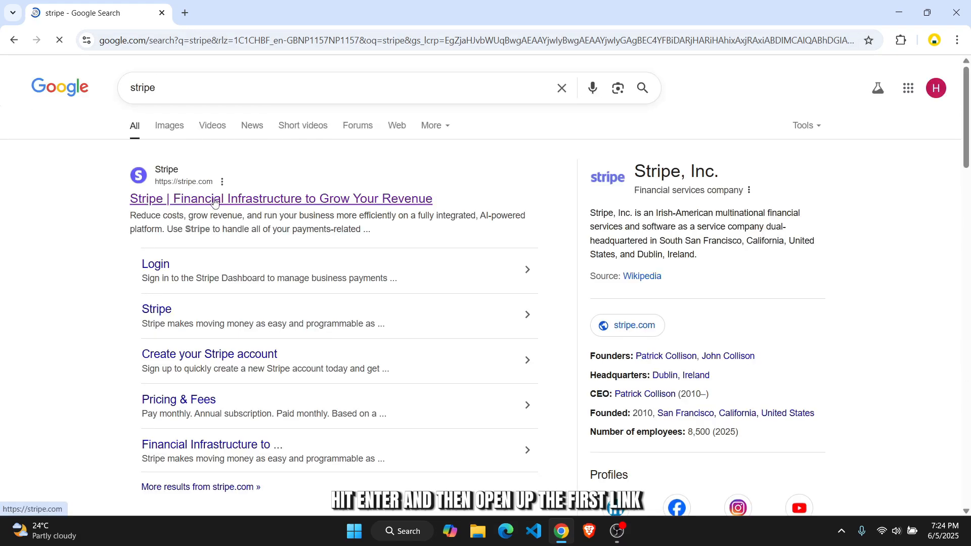
left_click(215, 201)
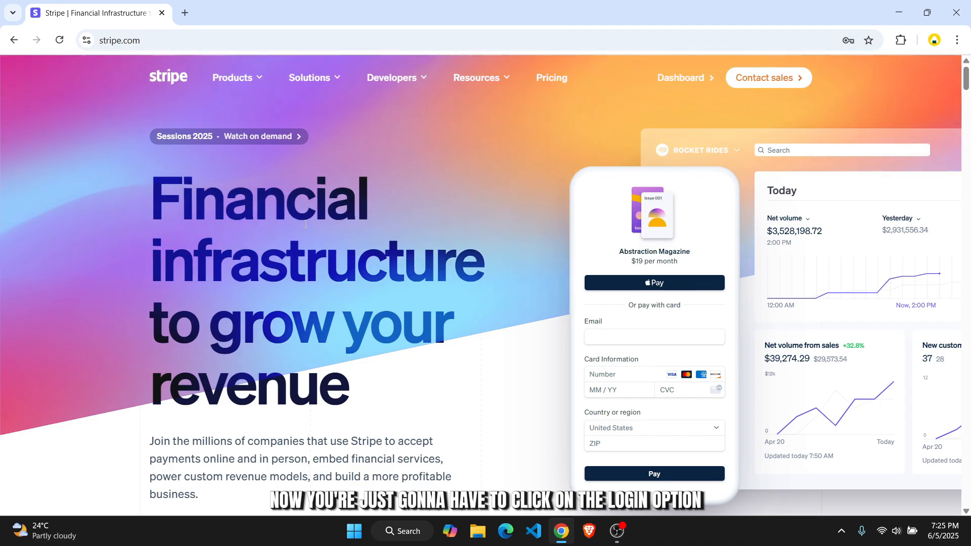
Go from the Stripe homepage to the account dashboard.
scroll(548, 217, "down", 4)
scroll(548, 216, "up", 4)
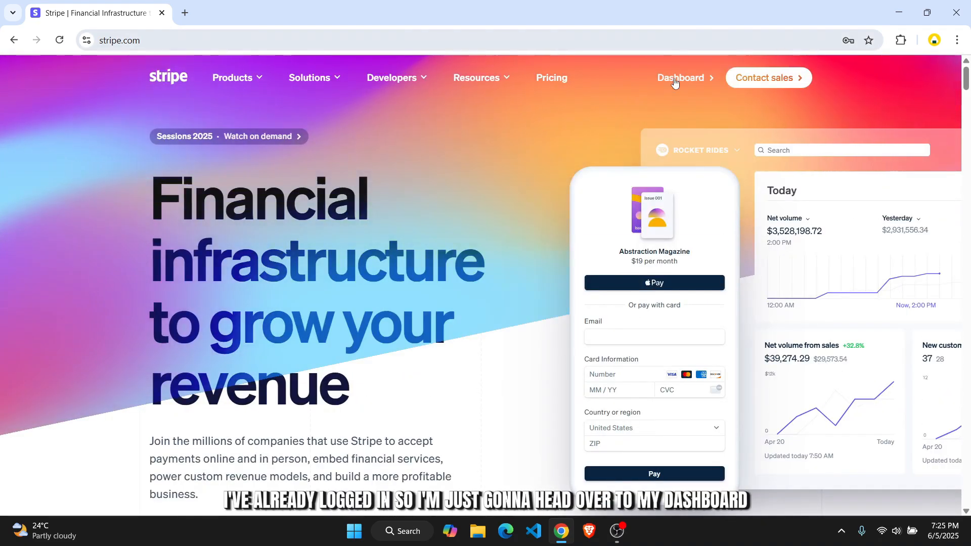
left_click(693, 79)
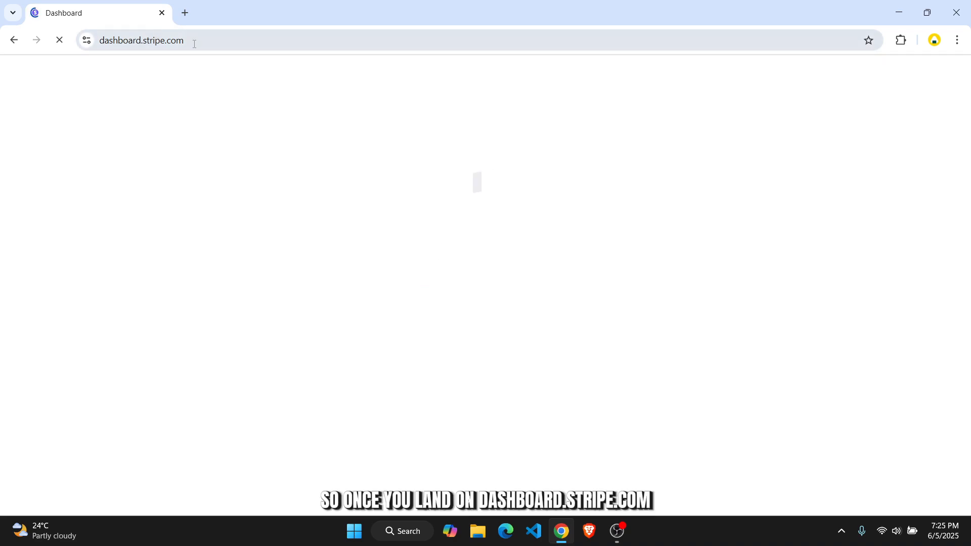
left_click(196, 41)
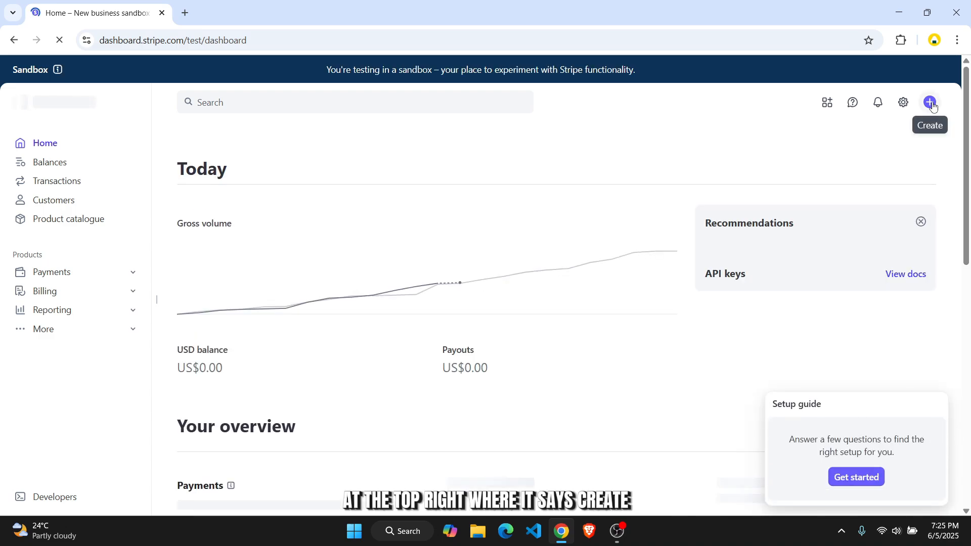
Start creating a new payment link and open the form for adding a new product to it.
left_click(932, 104)
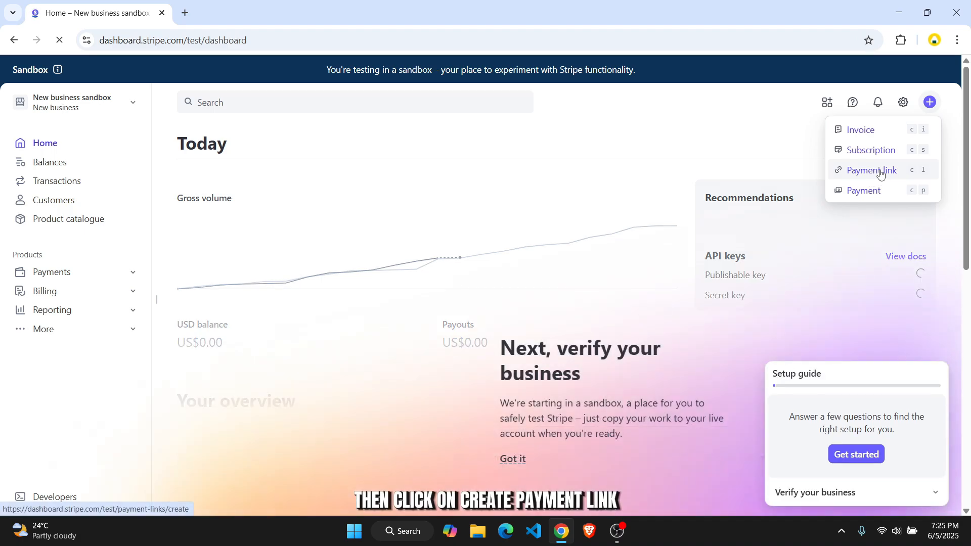
left_click(866, 172)
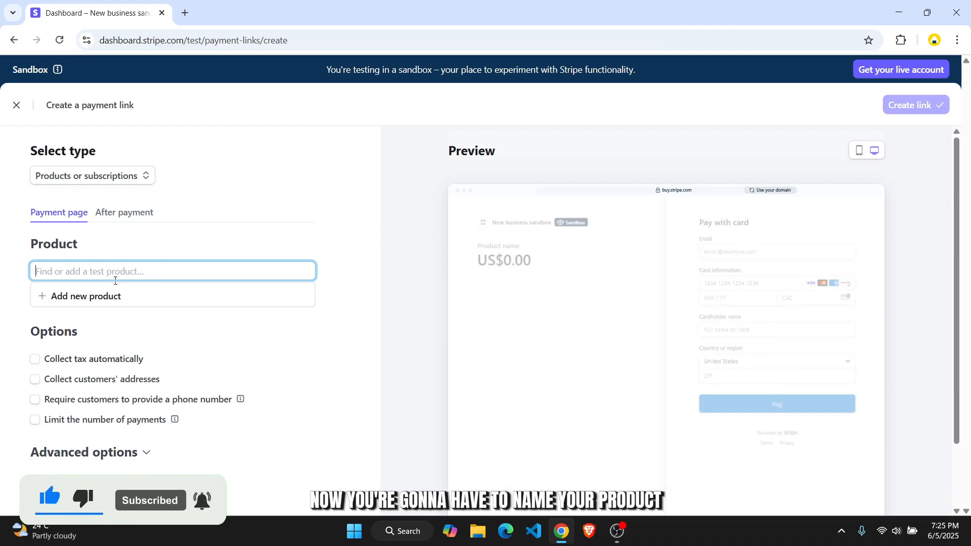
left_click(78, 295)
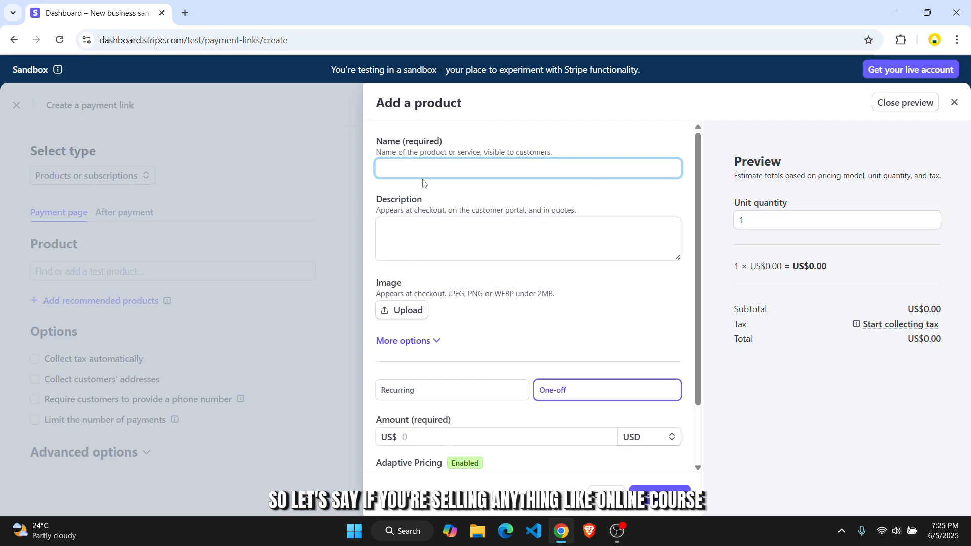
Name the new product "Online course".
type("o")
key("BackSpace")
type("Online course")
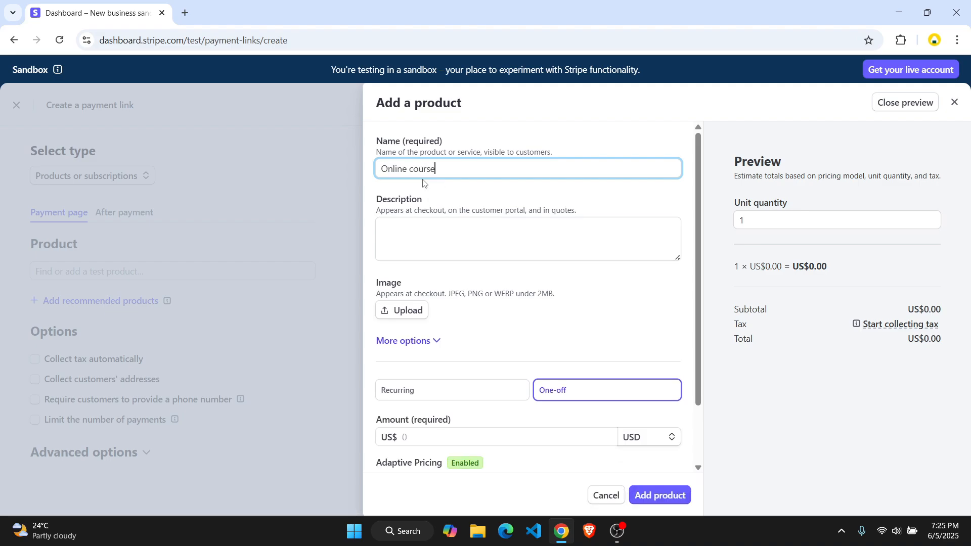
key("Tab")
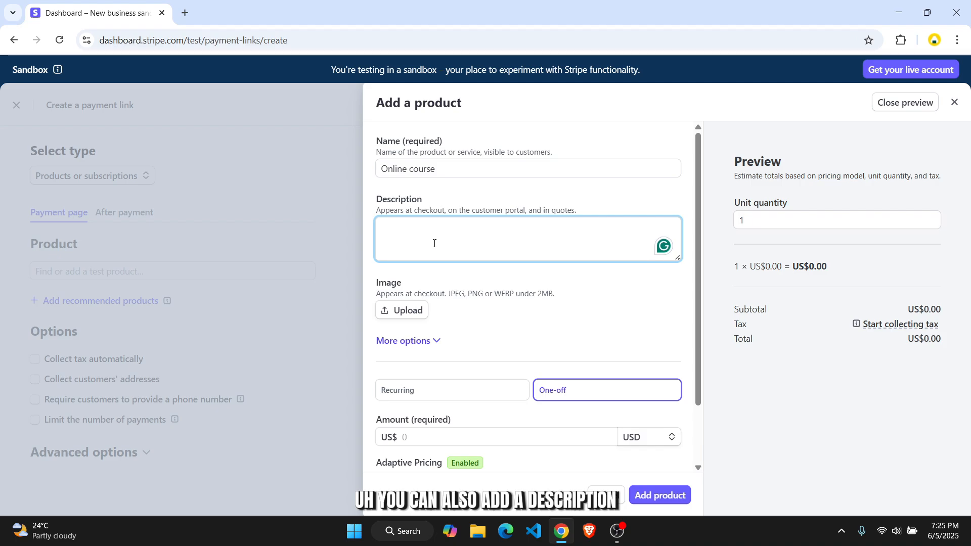
Enter "30 days online course" as the product's description.
type("30 days online")
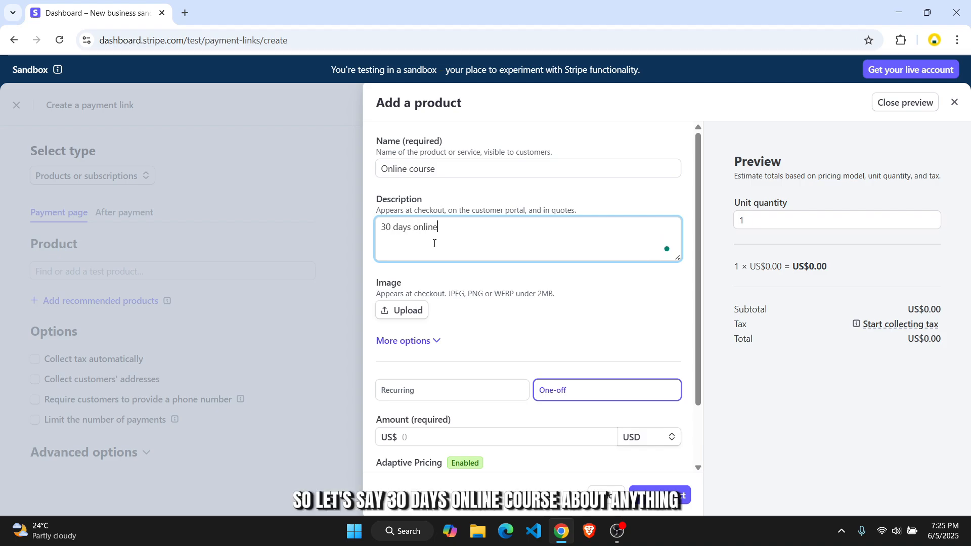
type(" coru")
key("BackSpace")
key("BackSpace")
type("o")
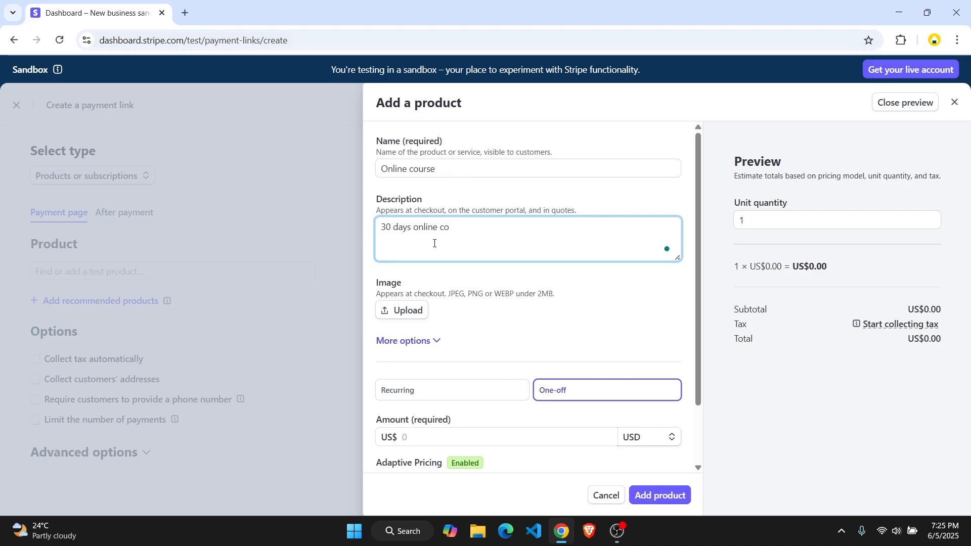
key("BackSpace")
key("Tab")
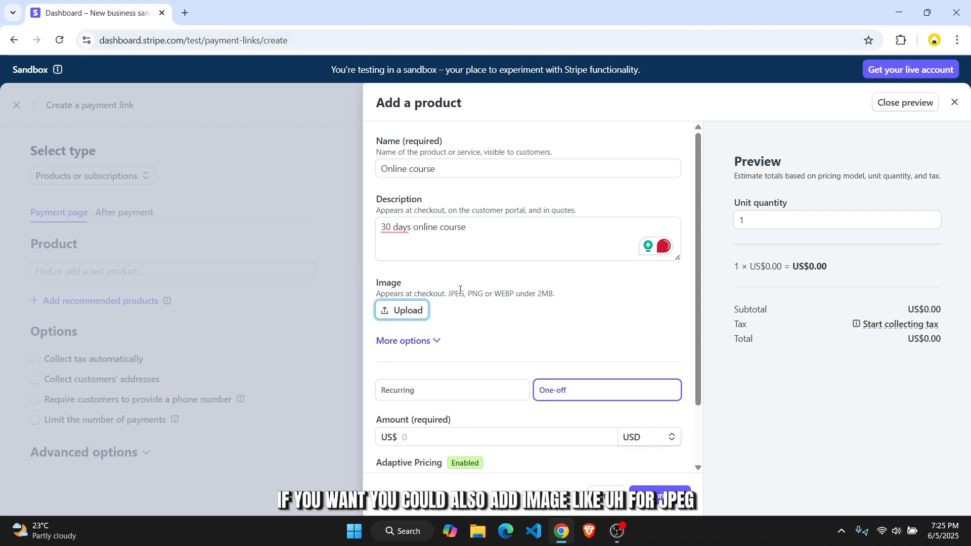
Review the product's additional options, such as tax and statement descriptor, and collapse them again.
left_click(548, 295)
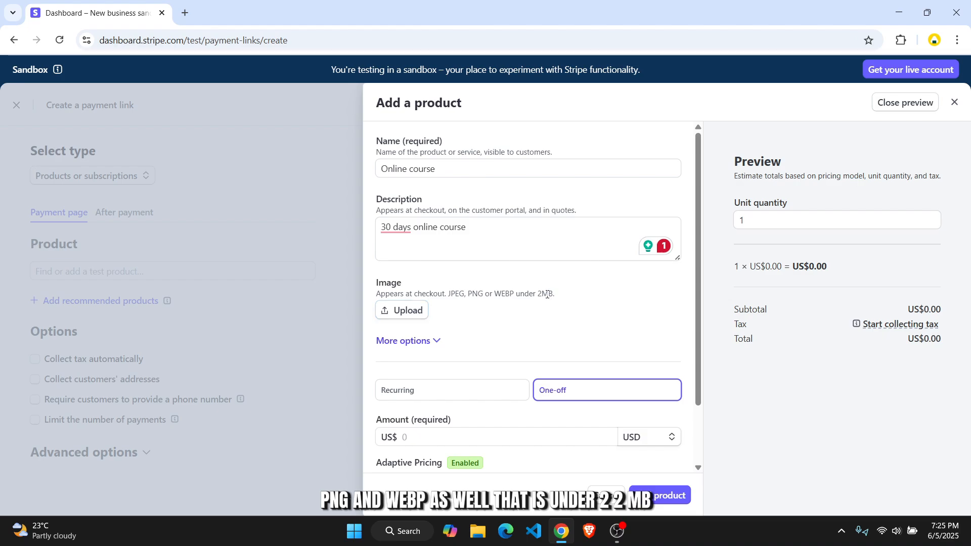
scroll(486, 317, "down", 1)
left_click(438, 284)
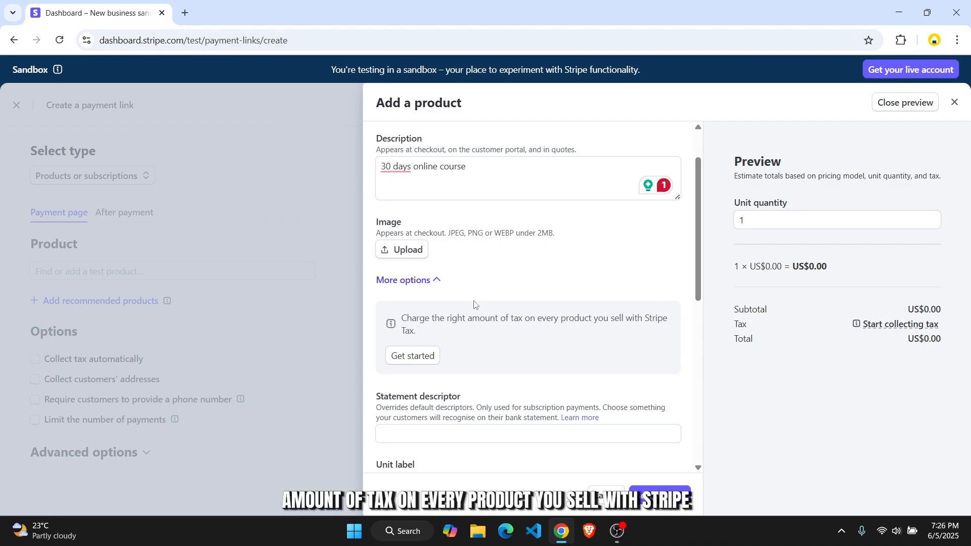
left_click(427, 286)
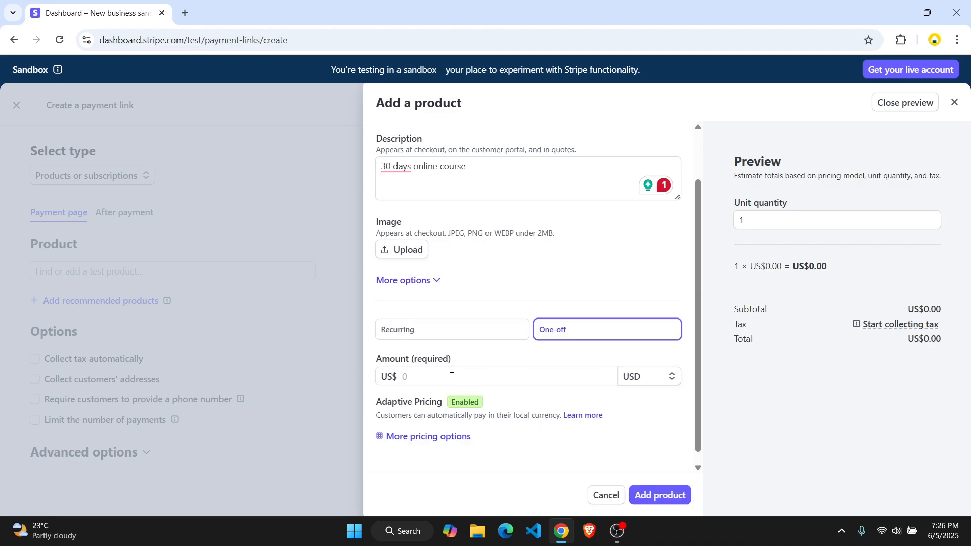
Set the product's pricing to a one-off payment with an amount of US$50.00.
left_click(424, 333)
left_click(589, 331)
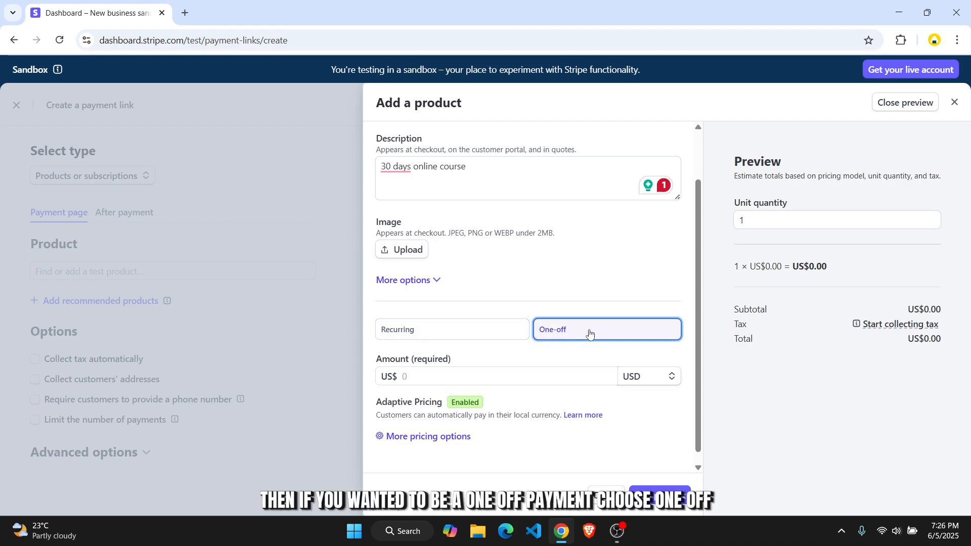
scroll(572, 332, "down", 1)
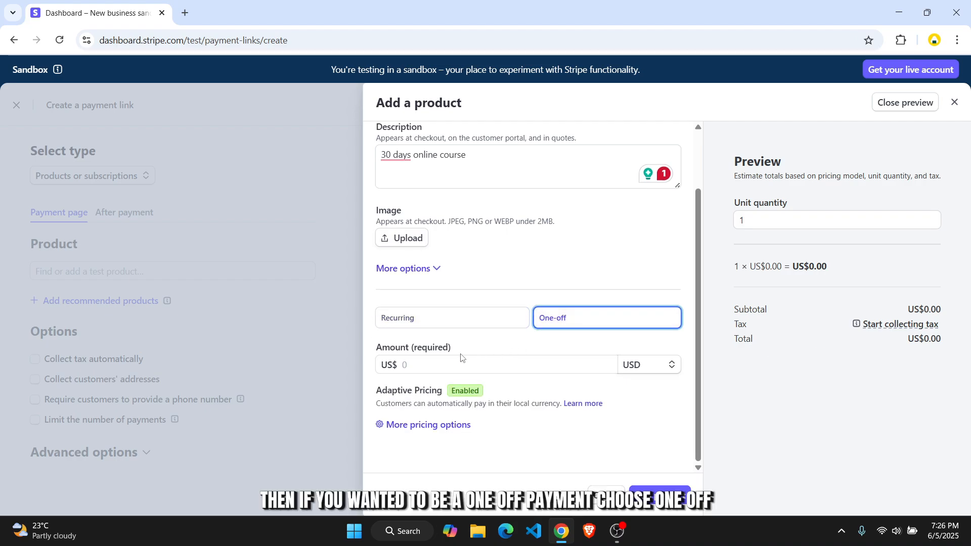
left_click(438, 360)
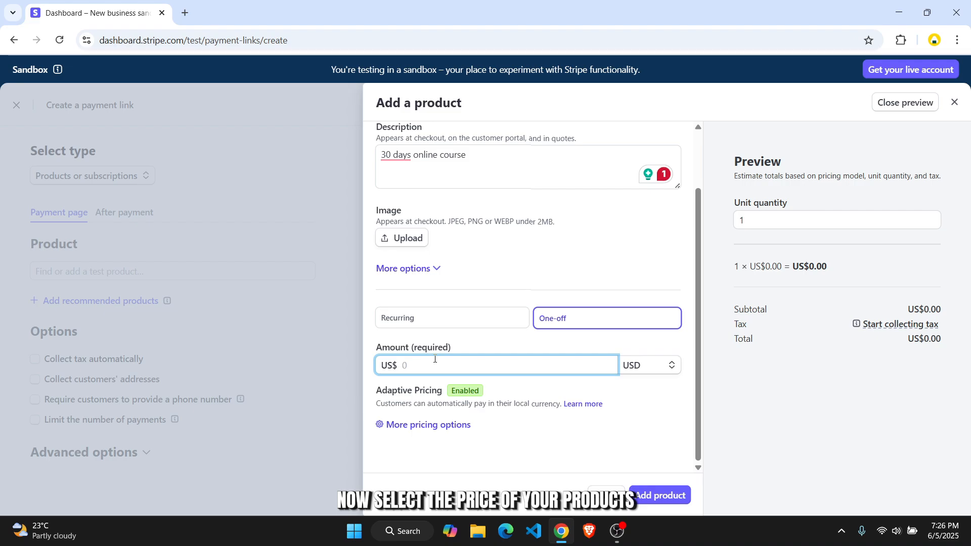
type("50")
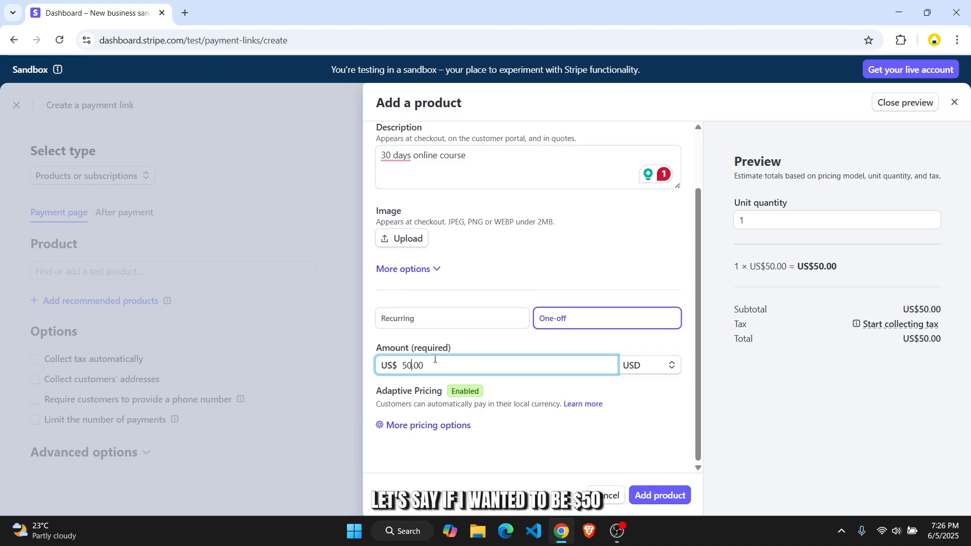
Browse the currencies available for the product's price, keeping USD selected.
left_click(644, 365)
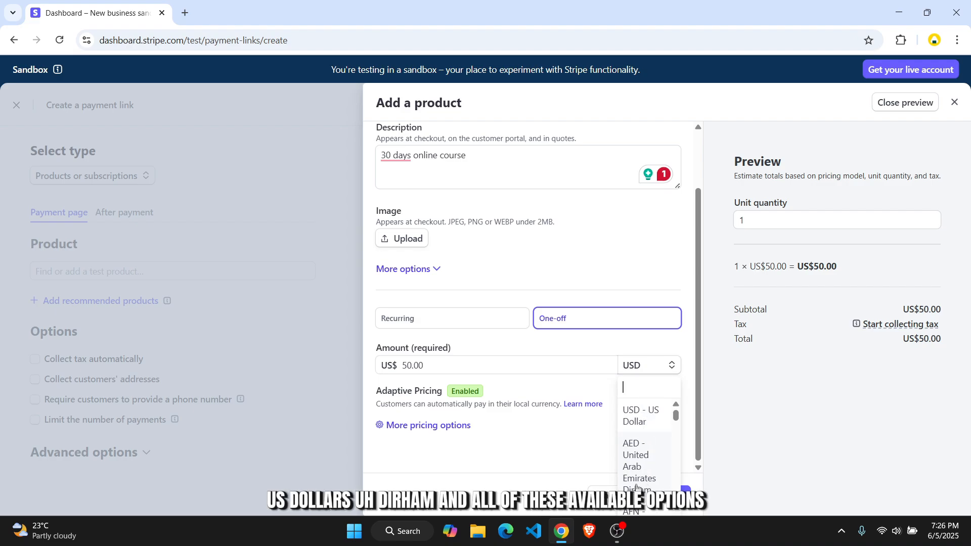
scroll(639, 470, "down", 20)
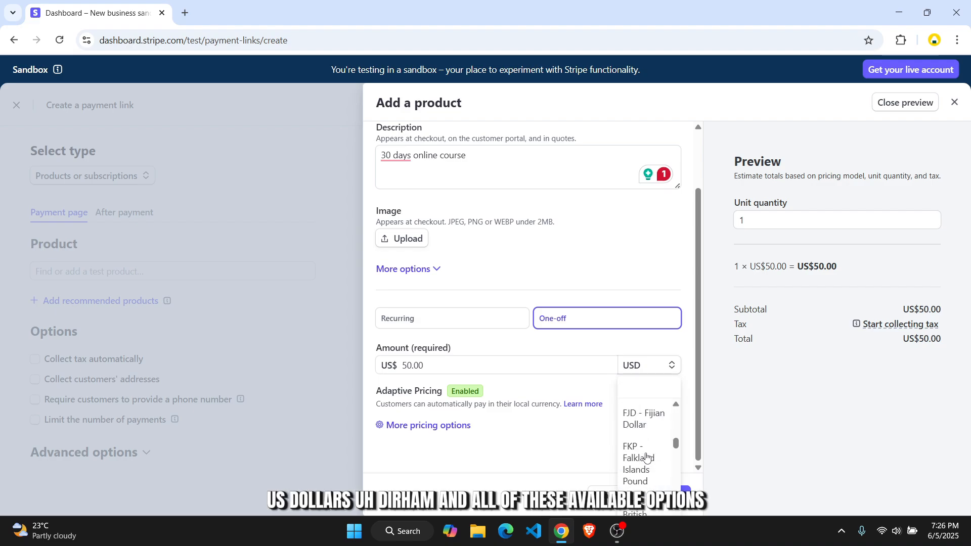
scroll(646, 458, "down", 20)
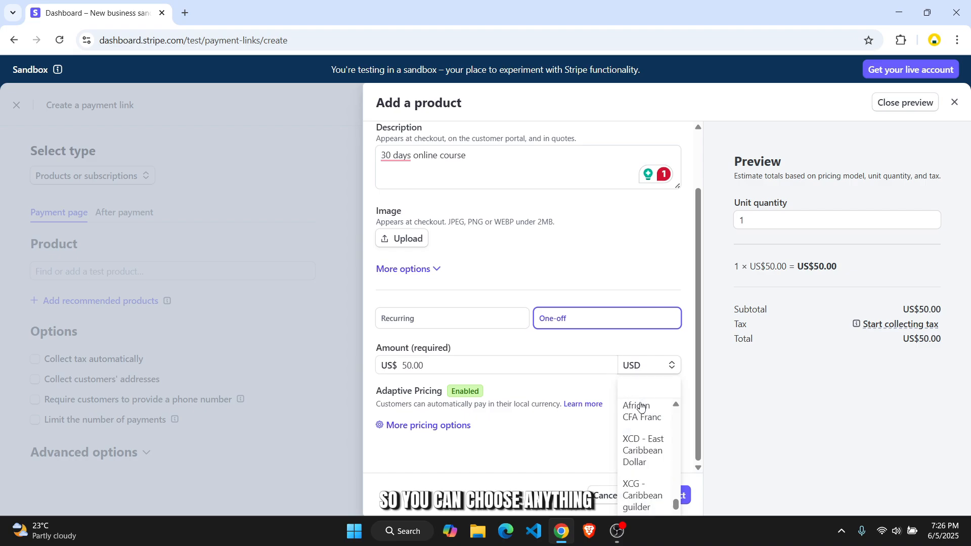
scroll(641, 408, "up", 3)
left_click(644, 364)
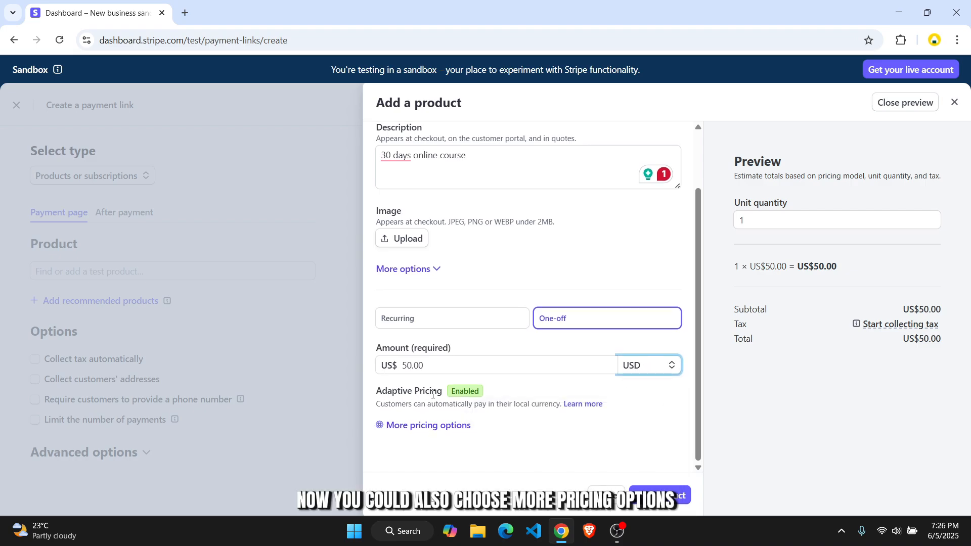
Examine the advanced pricing options for Online course and the currency choices for adding a price by currency.
left_click(419, 431)
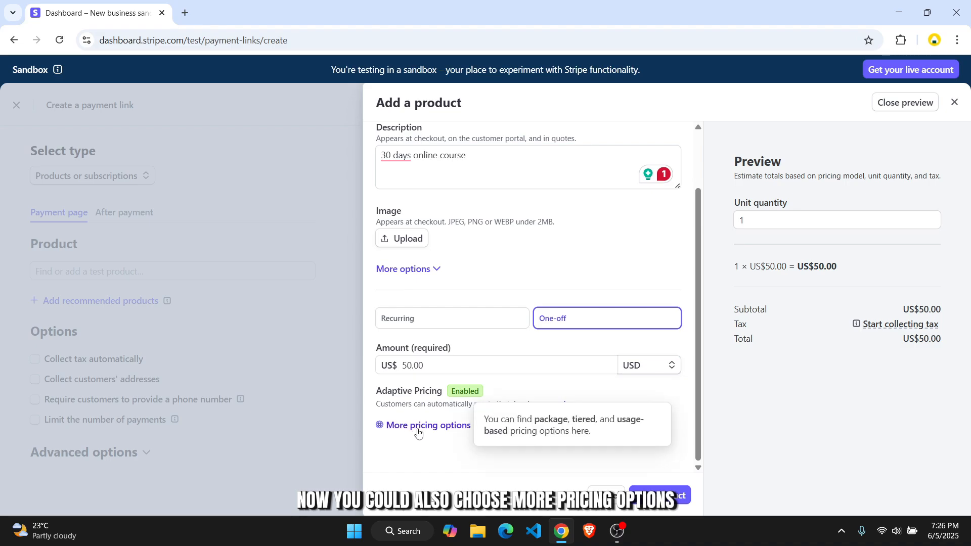
scroll(544, 304, "down", 3)
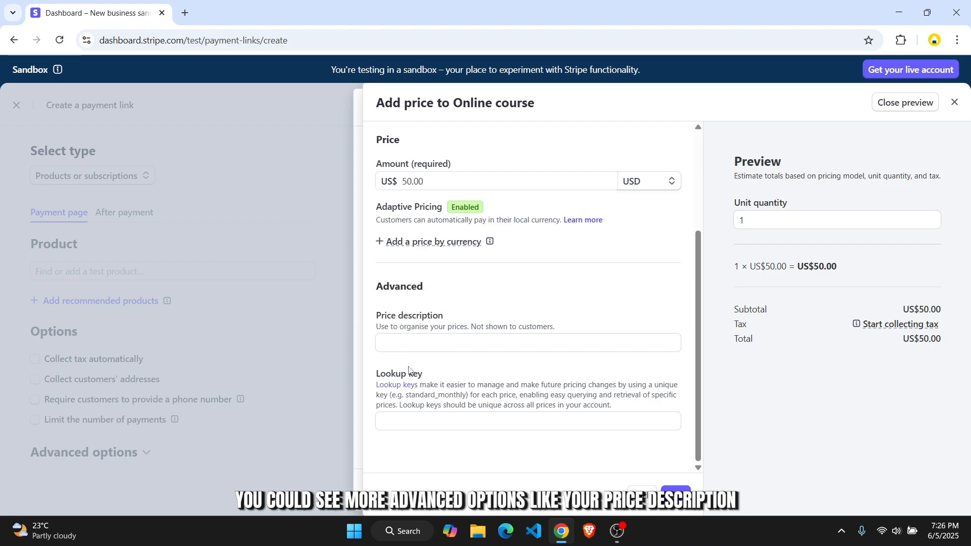
scroll(456, 282, "up", 1)
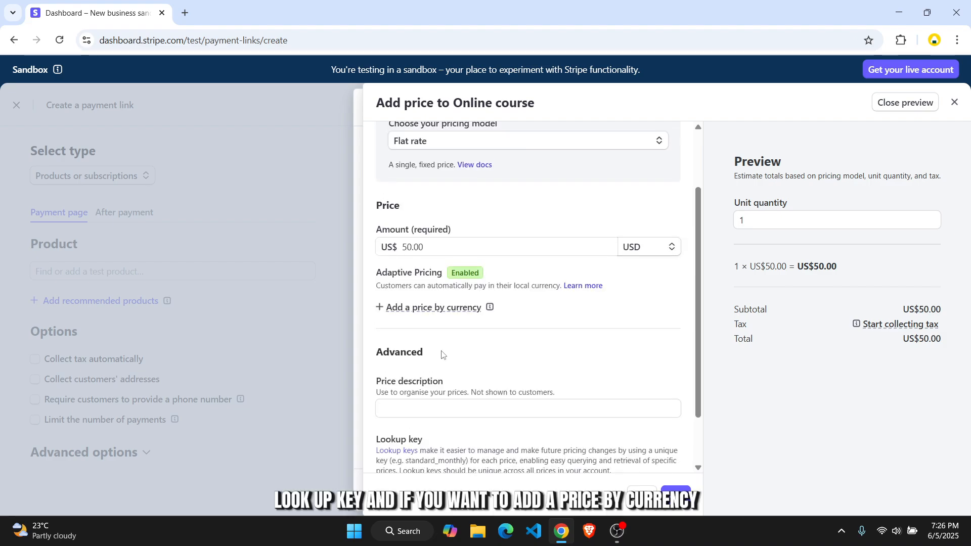
left_click(437, 316)
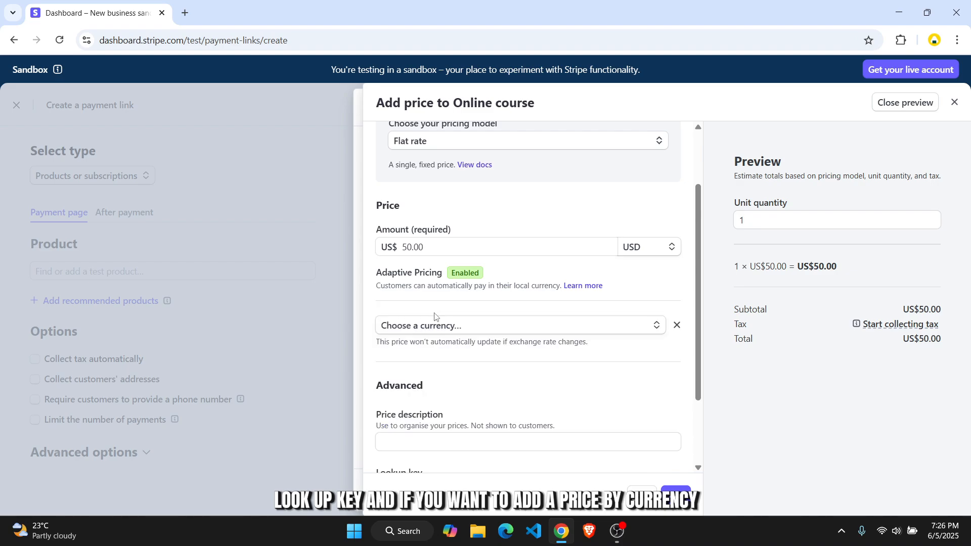
left_click(437, 334)
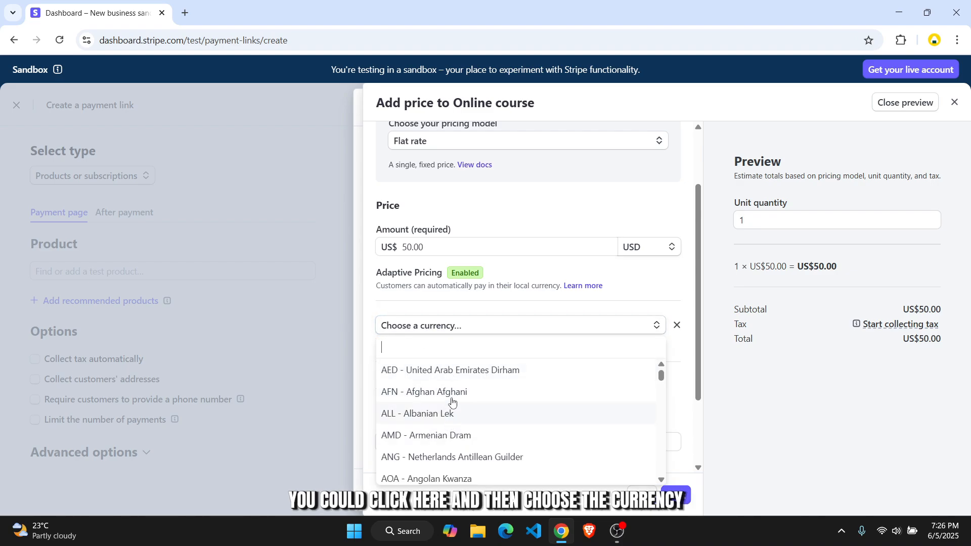
left_click(620, 291)
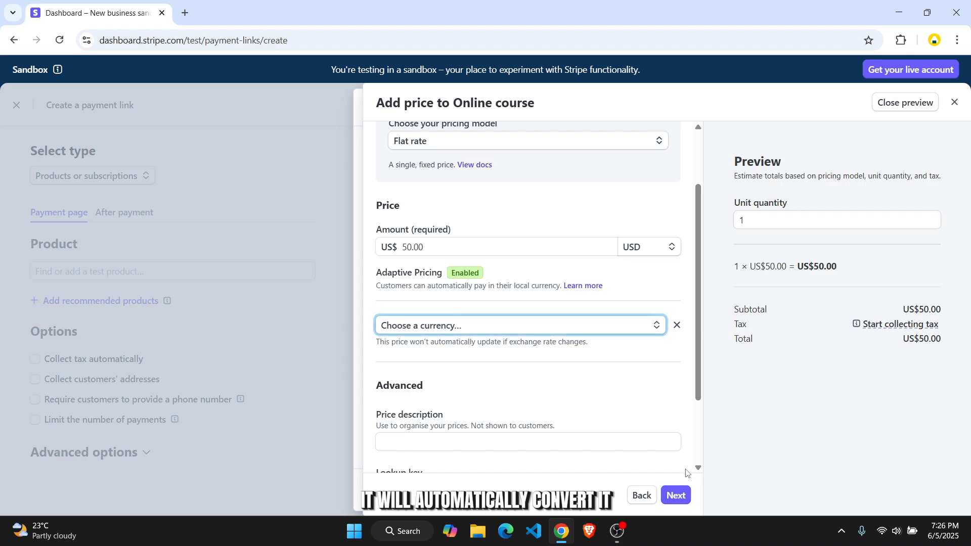
Accept the pricing options and add the Online course product to the payment link.
left_click_drag(805, 215, 637, 220)
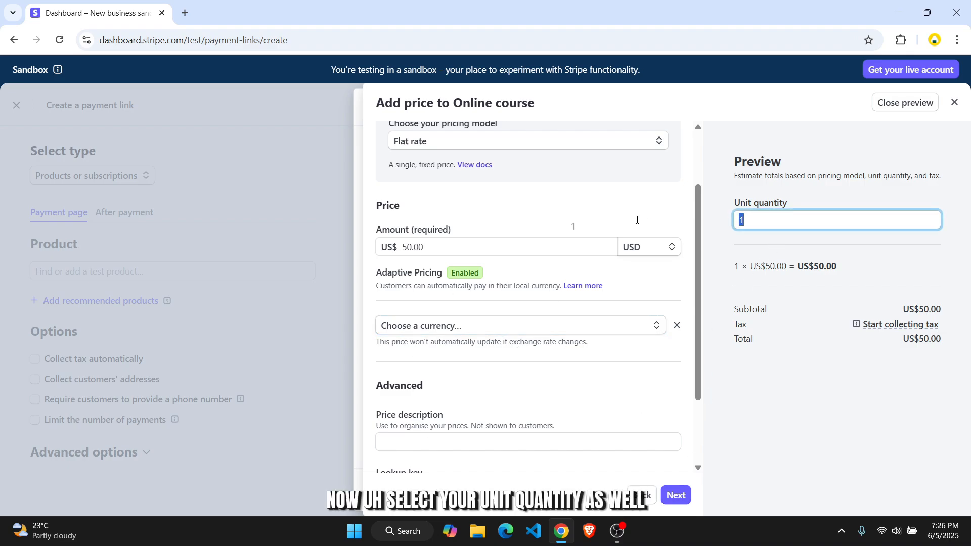
left_click(677, 495)
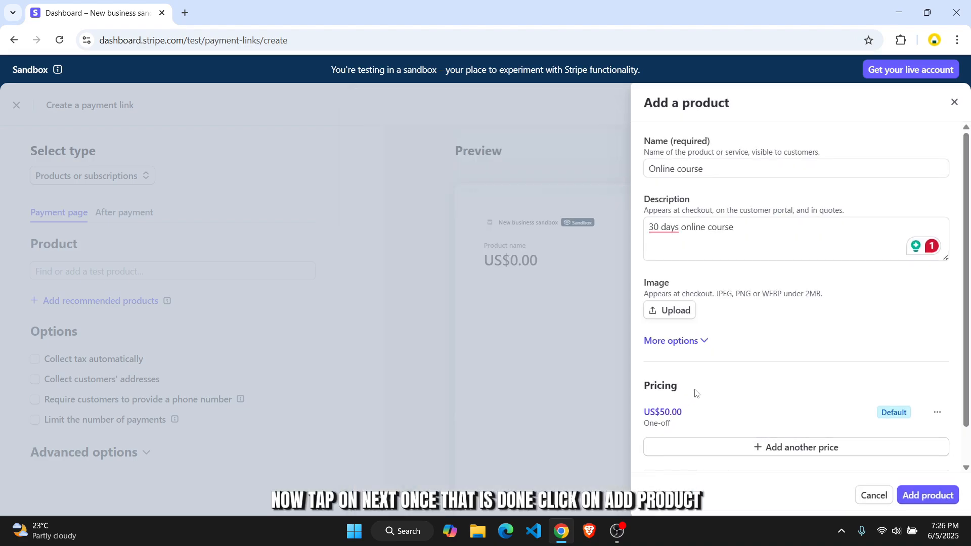
left_click(941, 493)
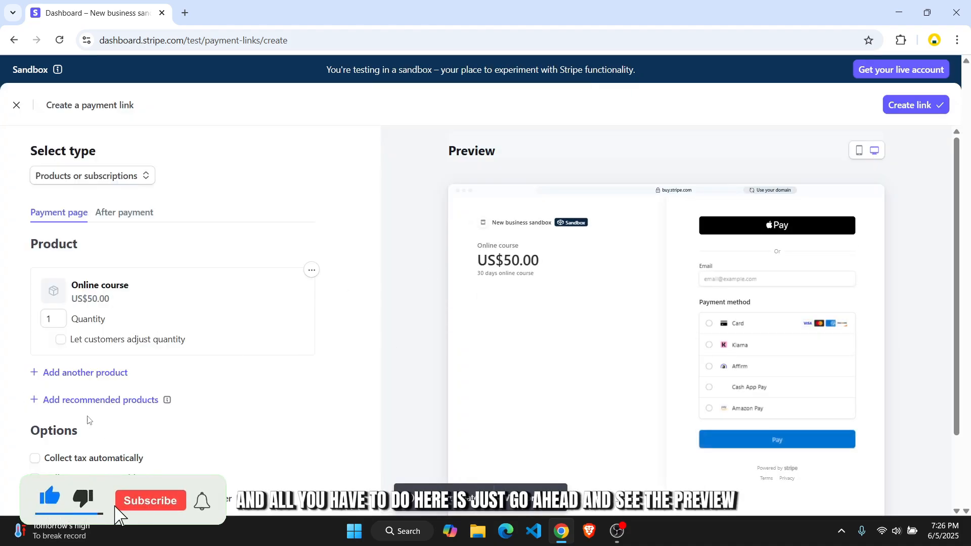
Examine the payment link's options and its checkout page preview in both the mobile and desktop layouts.
scroll(167, 427, "down", 2)
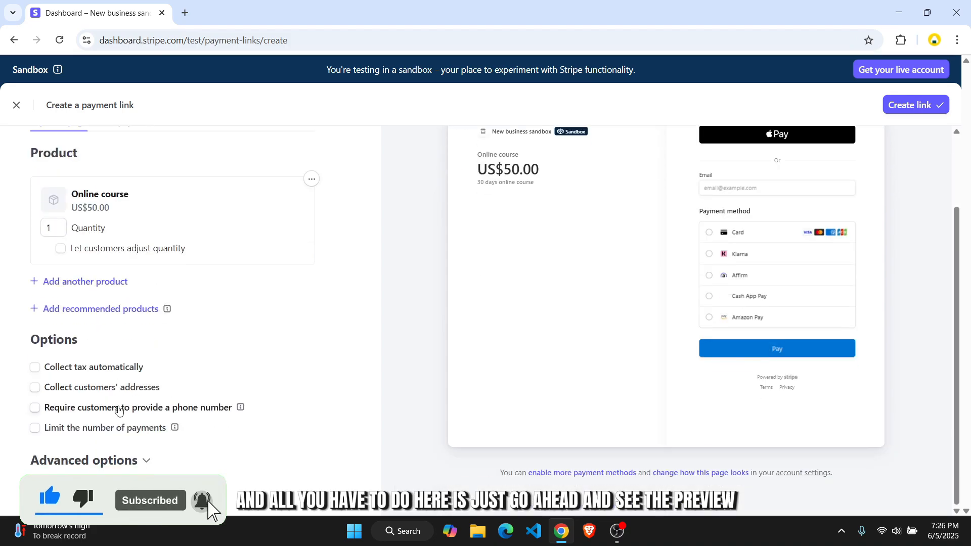
scroll(133, 409, "up", 2)
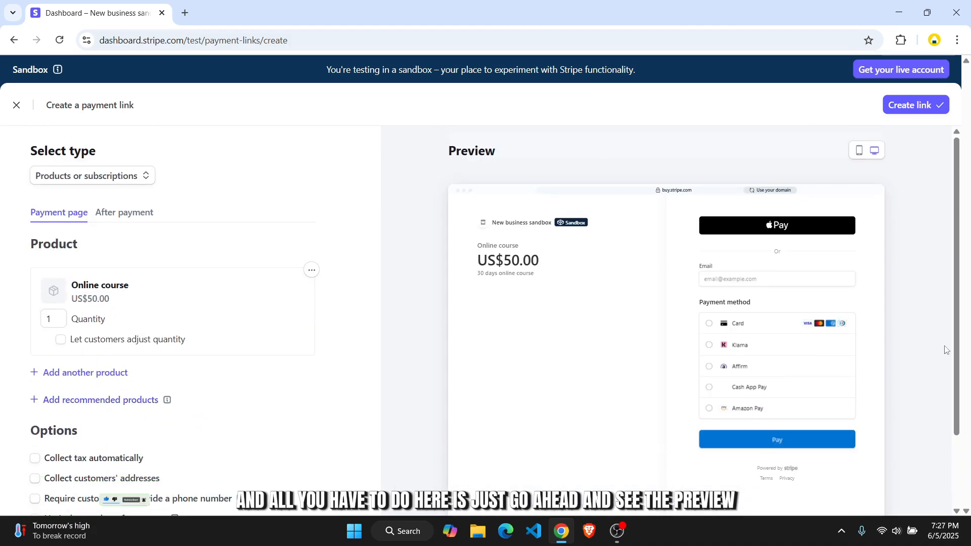
scroll(689, 387, "down", 2)
scroll(743, 369, "up", 2)
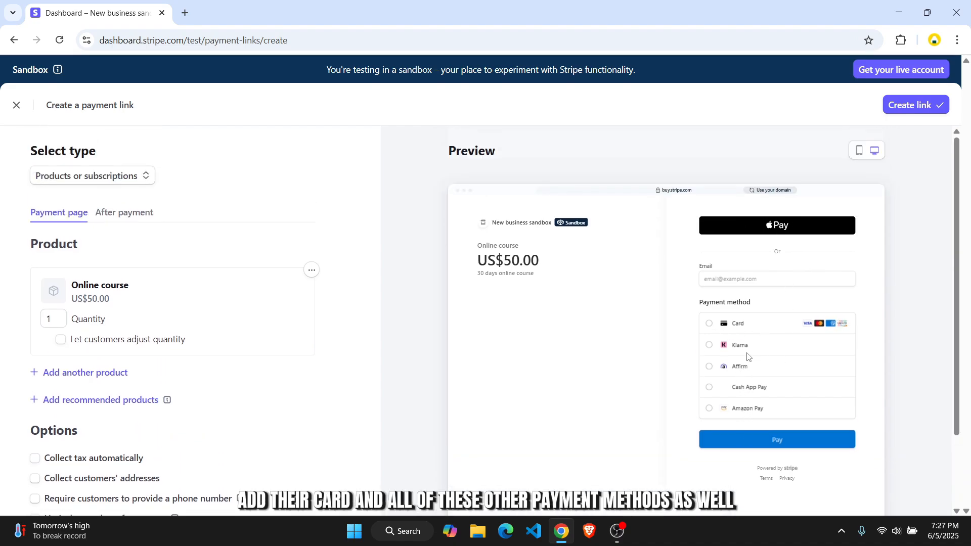
left_click(861, 151)
scroll(661, 256, "down", 2)
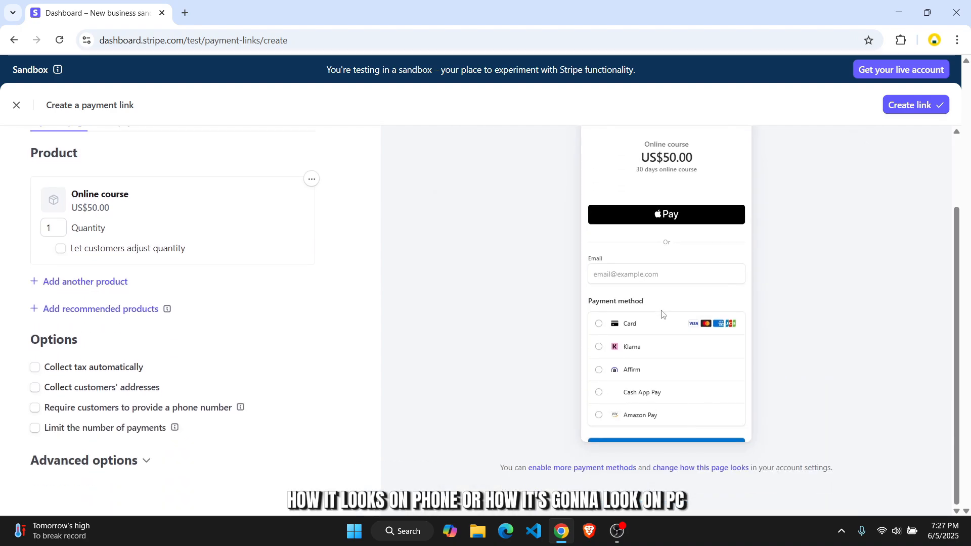
scroll(763, 203, "up", 2)
left_click(875, 152)
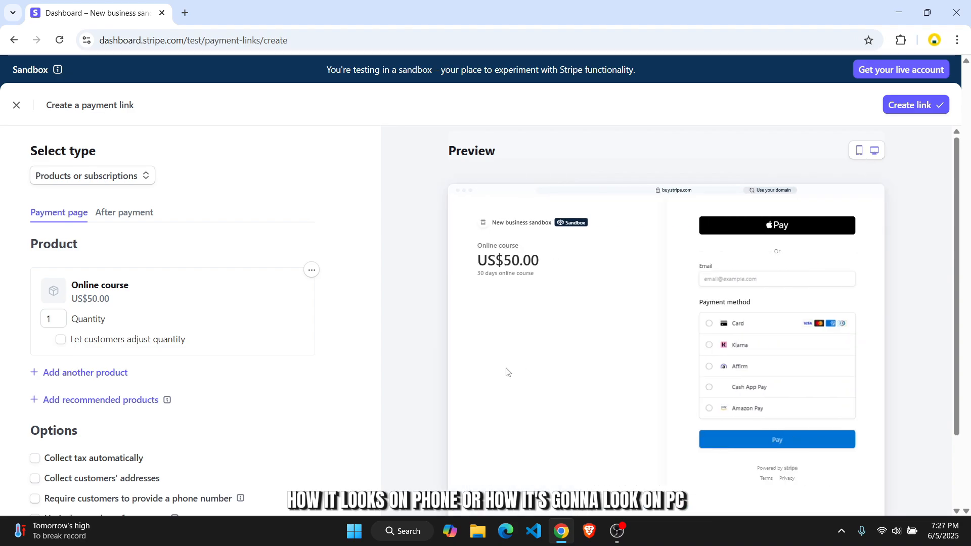
Create the payment link for Online course and copy its URL.
left_click(937, 108)
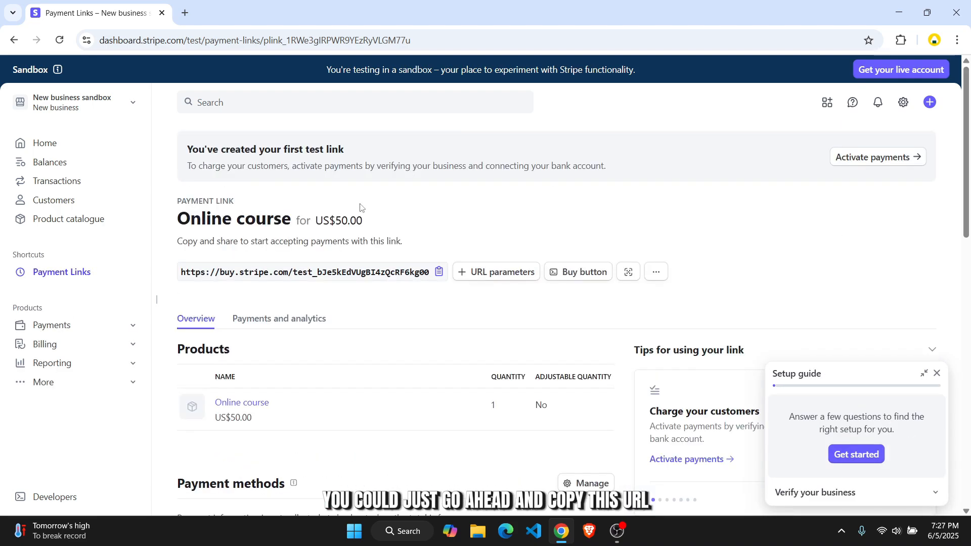
left_click(439, 272)
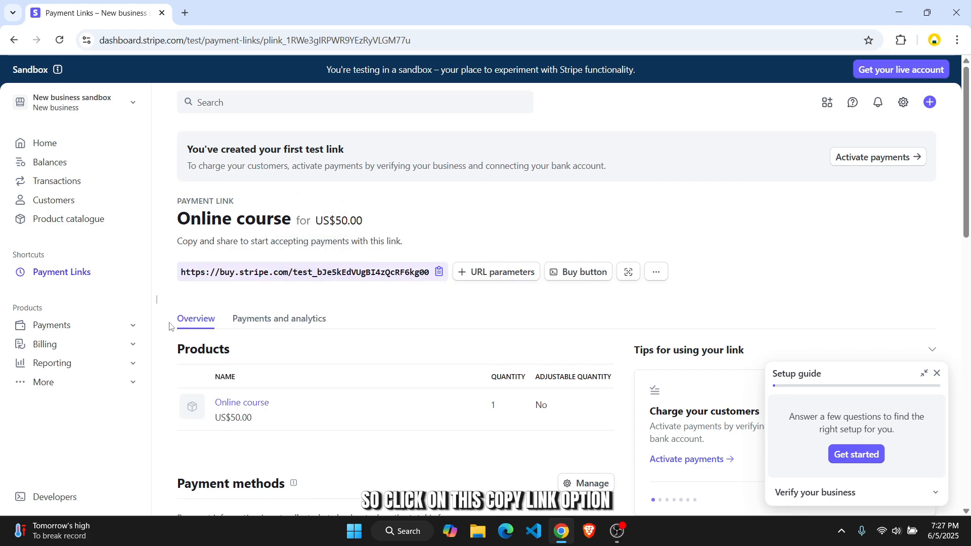
Open the copied payment link in a new browser tab.
left_click(186, 13)
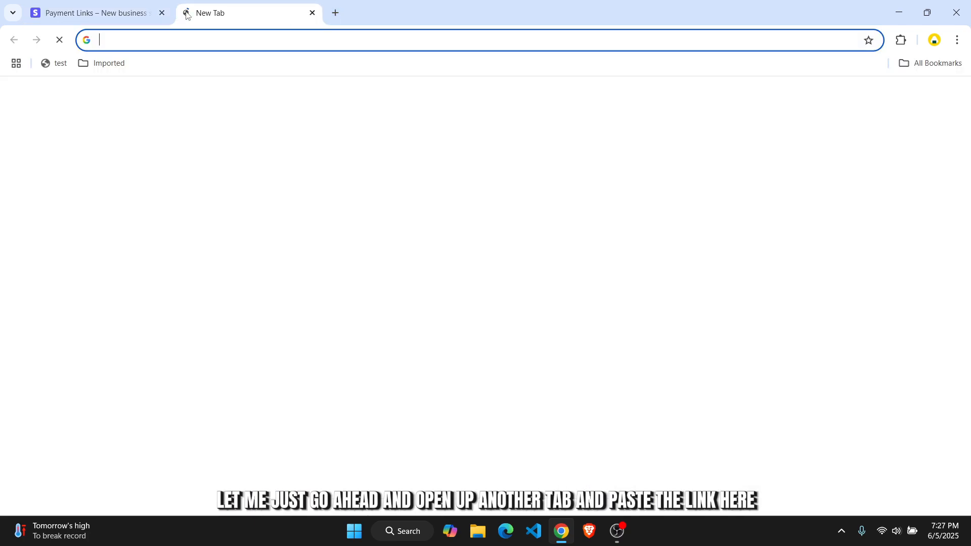
key("ctrl+v")
key("Return")
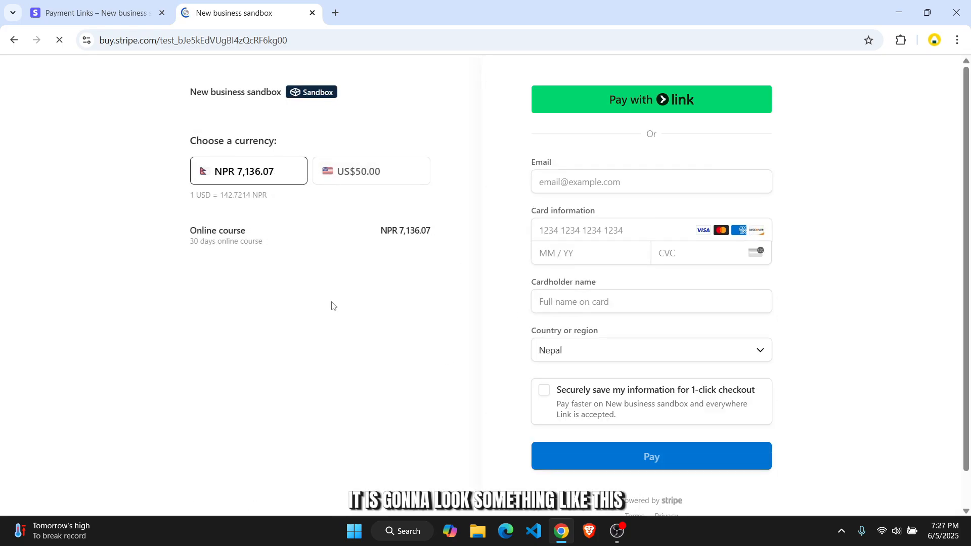
Examine the checkout page's email, card information and cardholder name fields without filling them in, and close the checkout tab.
left_click(568, 182)
left_click(589, 238)
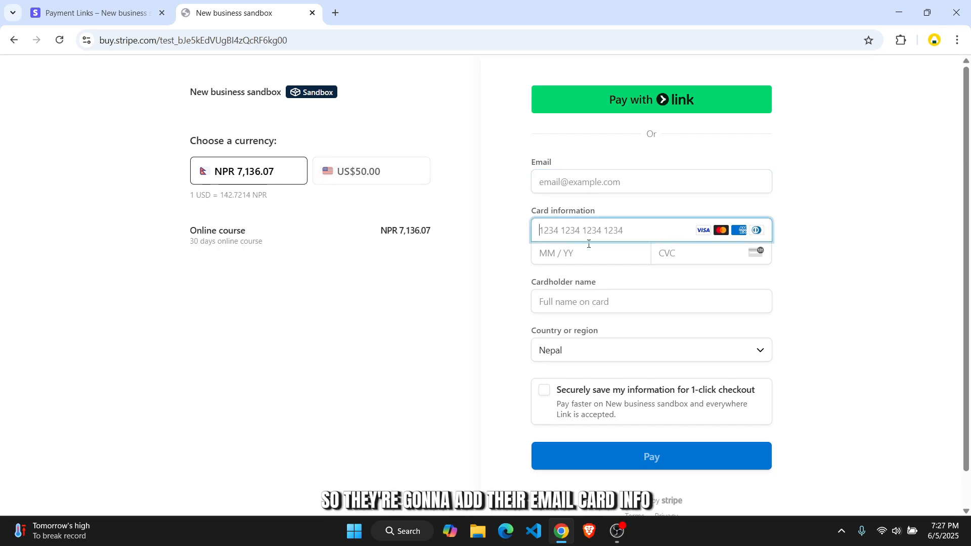
left_click(617, 301)
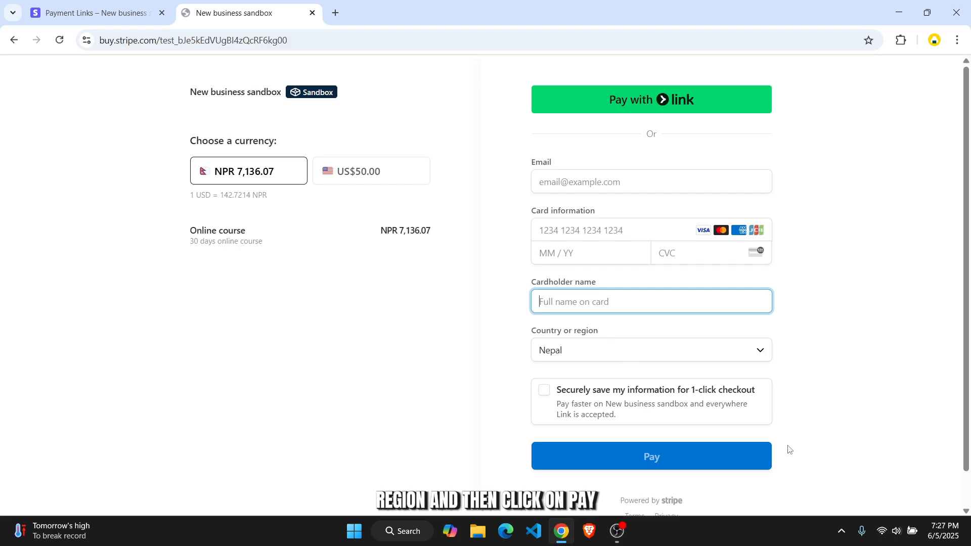
scroll(622, 450, "down", 2)
scroll(632, 417, "up", 2)
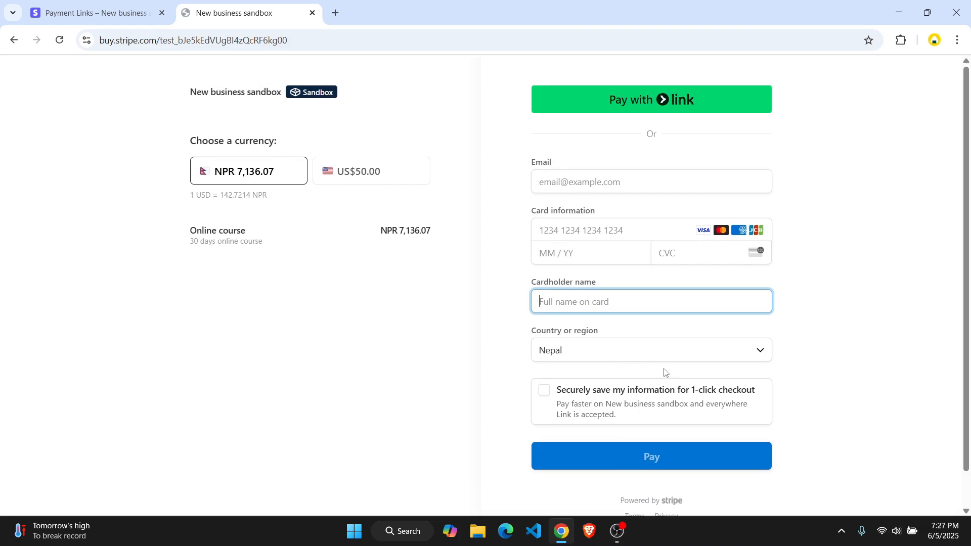
left_click(844, 212)
left_click(312, 13)
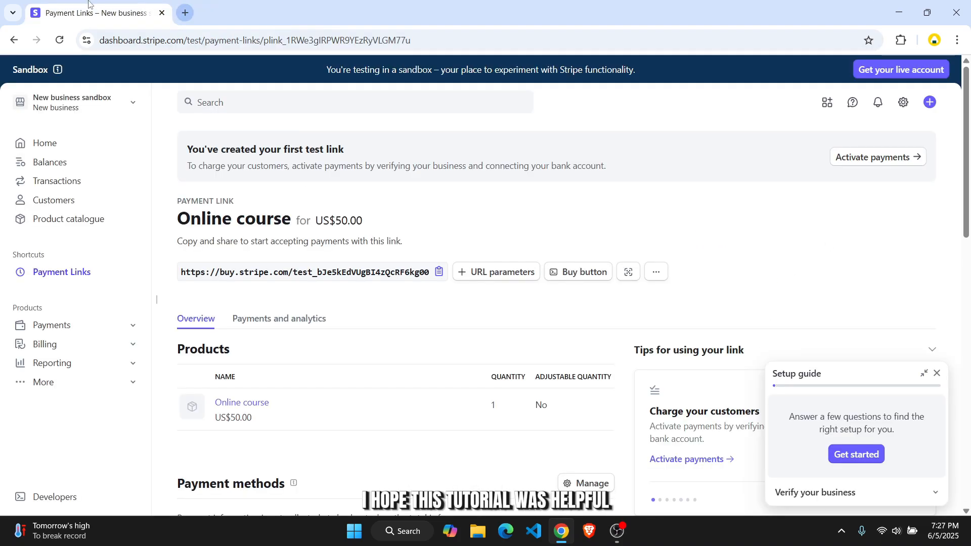